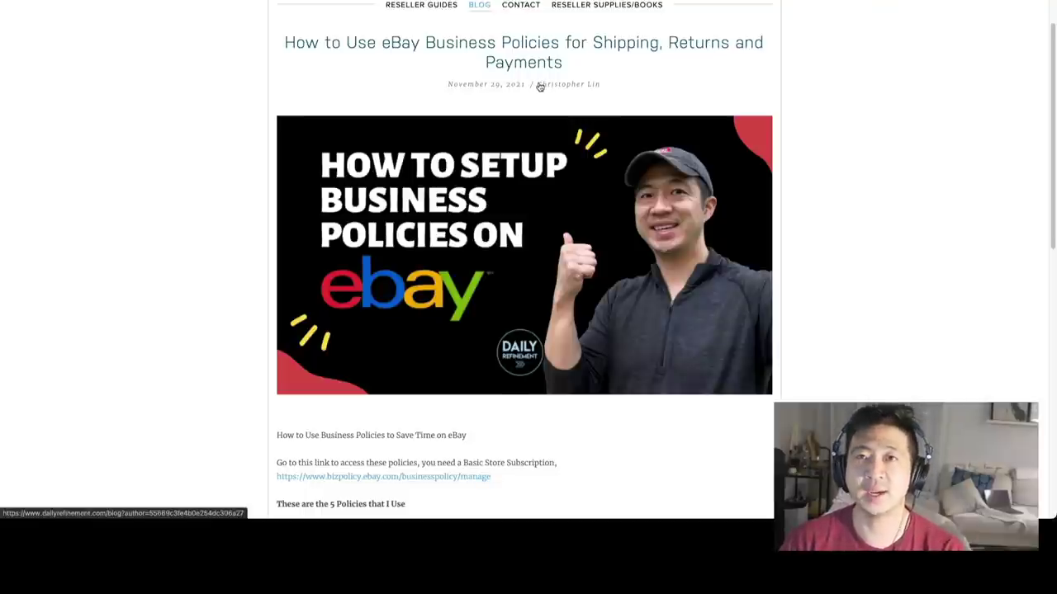
Scroll the Daily Refinement post down to the '5 Policies that I Use' list
scroll(537, 87, "down", 1)
scroll(536, 91, "up", 2)
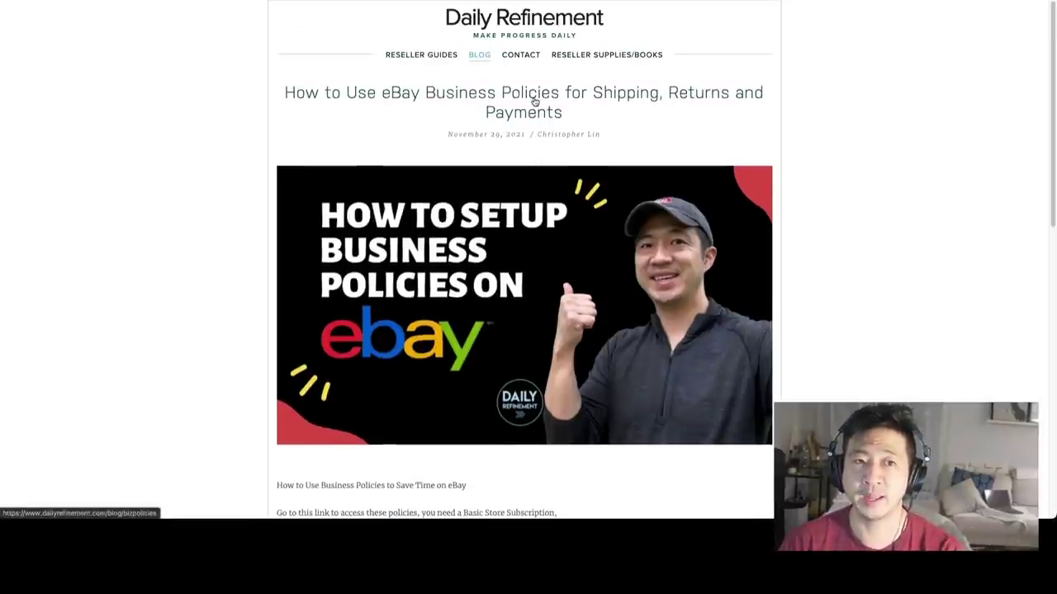
scroll(534, 103, "down", 3)
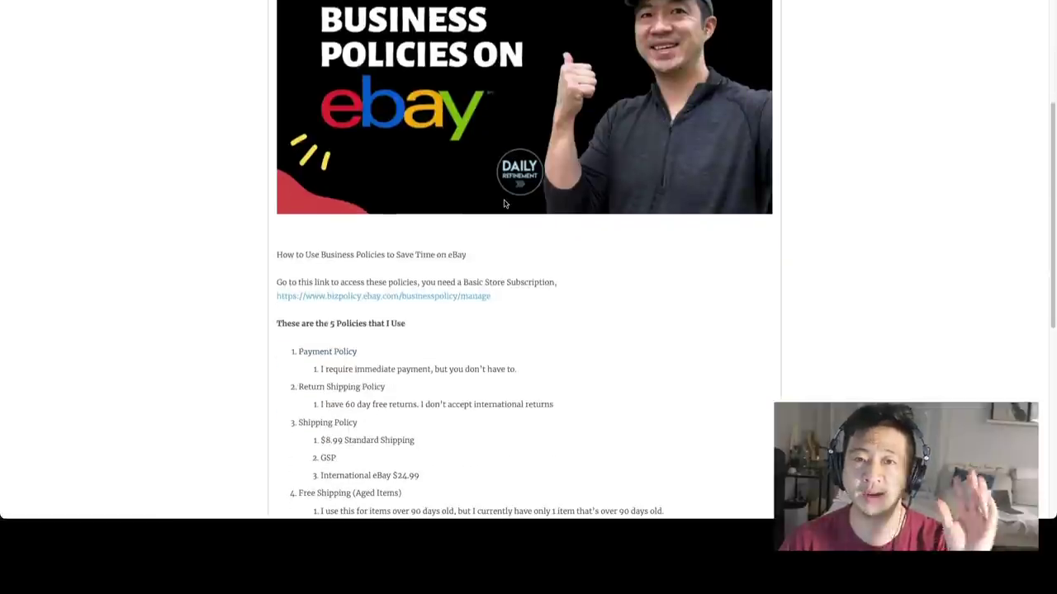
scroll(505, 198, "down", 2)
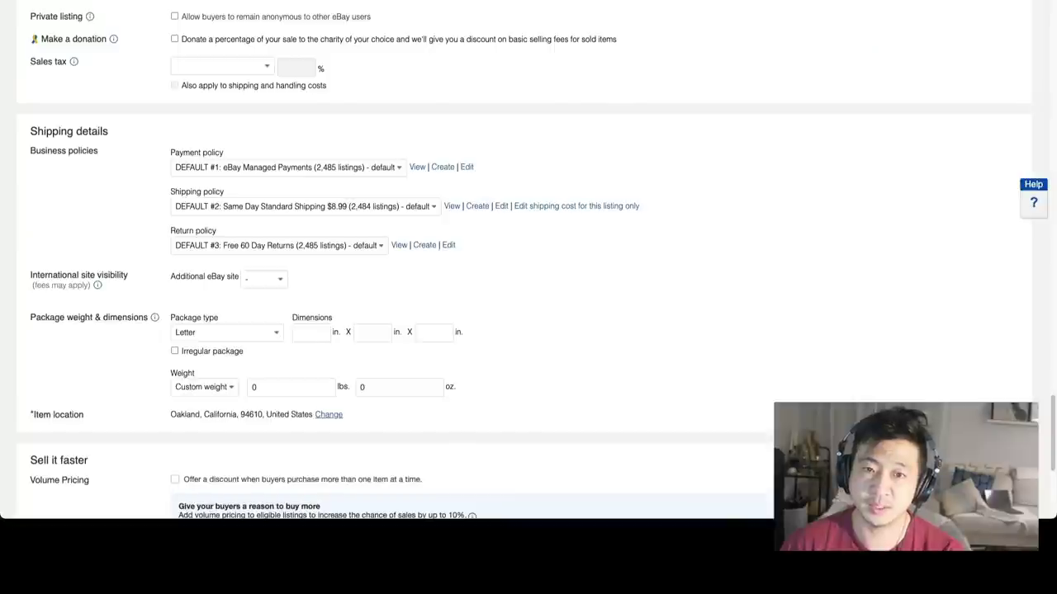
scroll(540, 140, "up", 4)
scroll(540, 141, "down", 3)
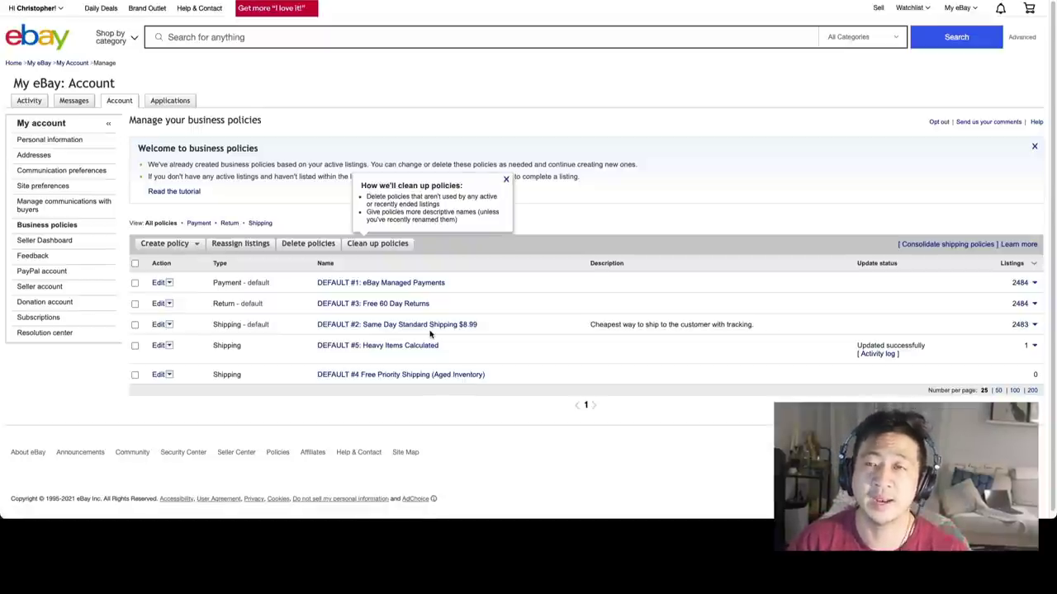
Open the DEFAULT #1: eBay Managed Payments policy from the business policies list
left_click(381, 282)
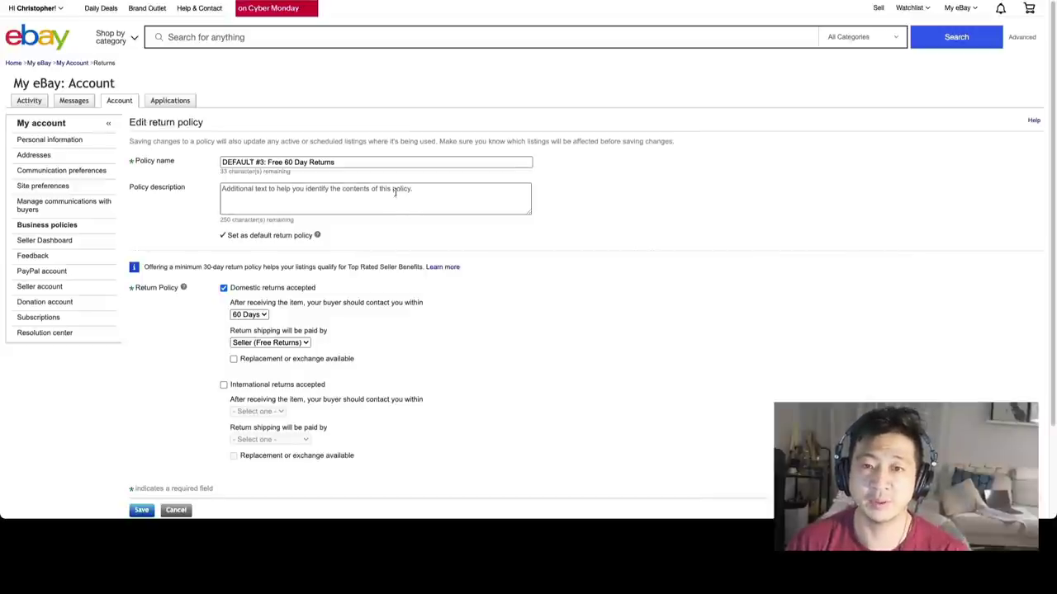
Open DEFAULT #2: Same Day Standard Shipping $8.99 and scroll down to its $8.99 and $50.00 services
left_click(333, 164)
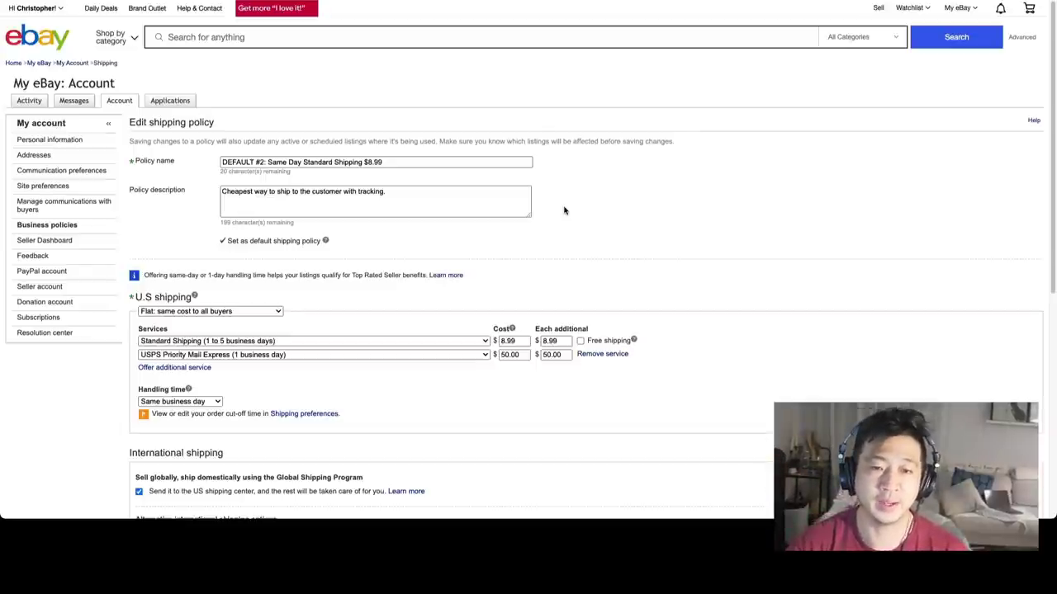
scroll(333, 331, "down", 1)
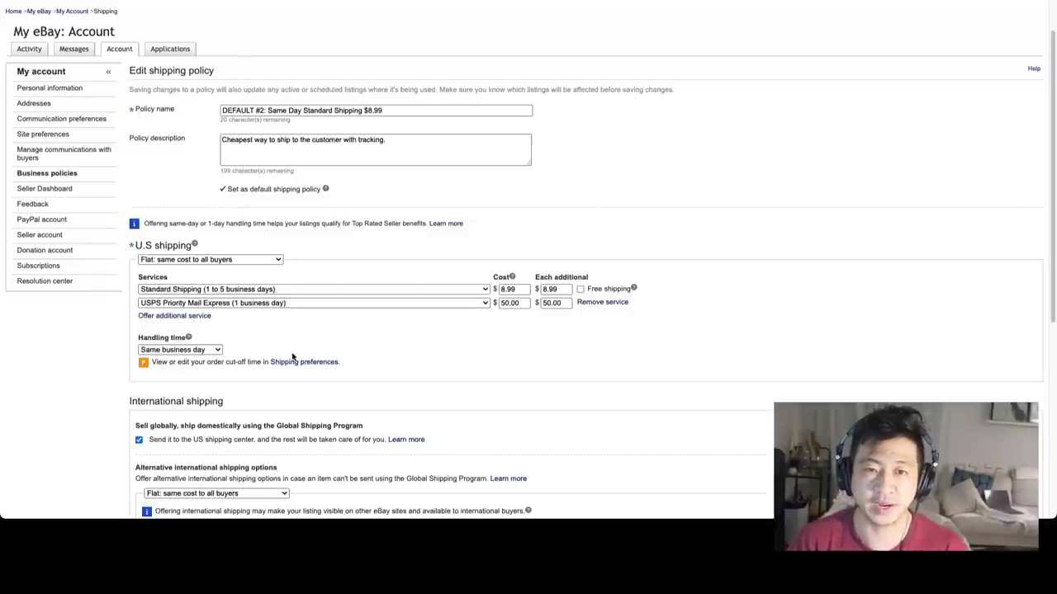
Place the cursor in the default shipping policy's description field
left_click(296, 158)
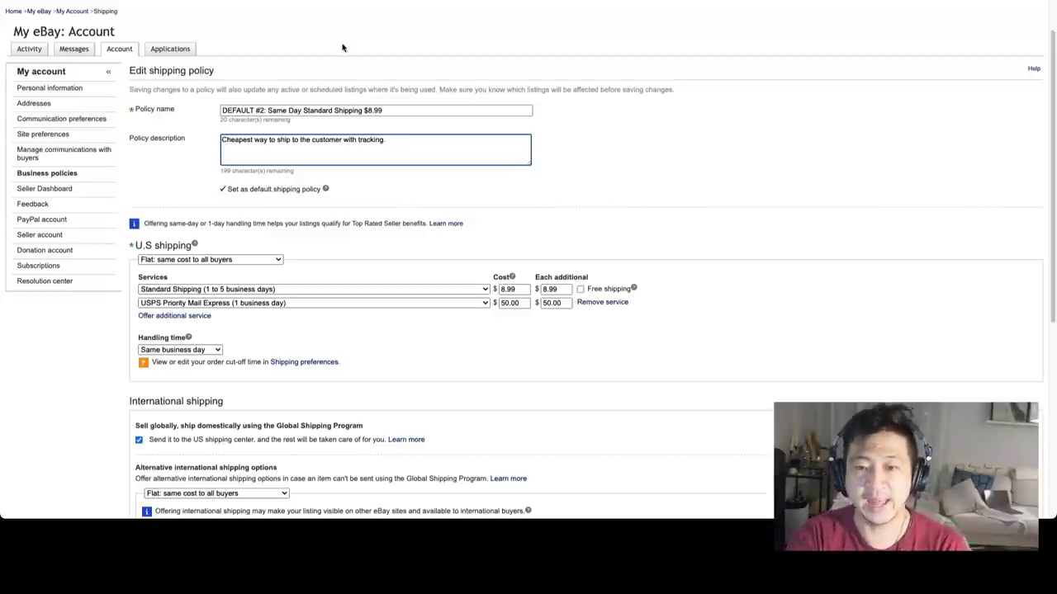
Review the $8.99 standard, $50 express and $24.99 international shipping services, then return to the top
scroll(350, 133, "down", 2)
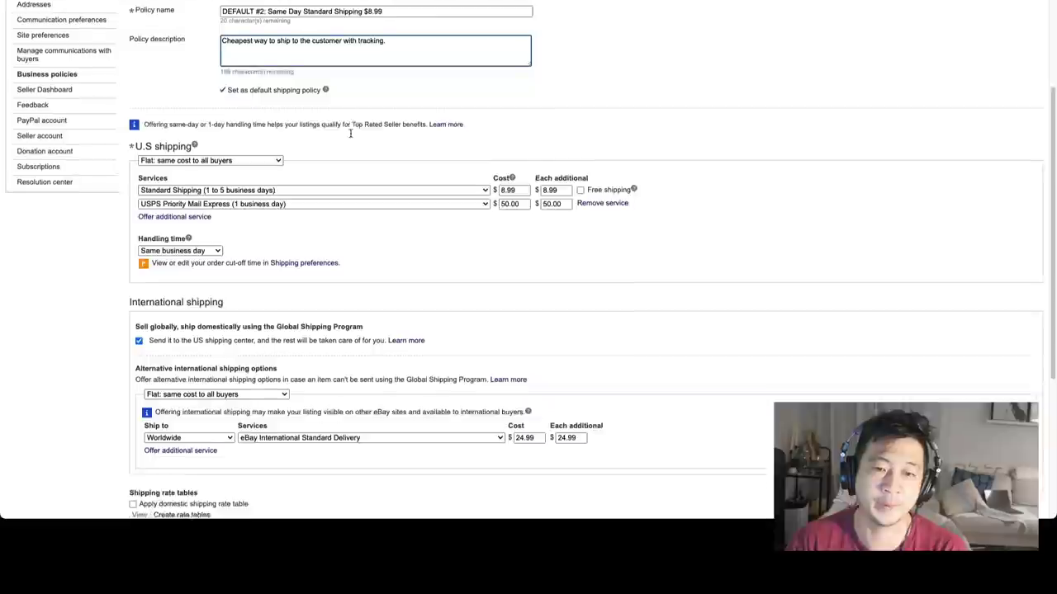
scroll(350, 135, "down", 1)
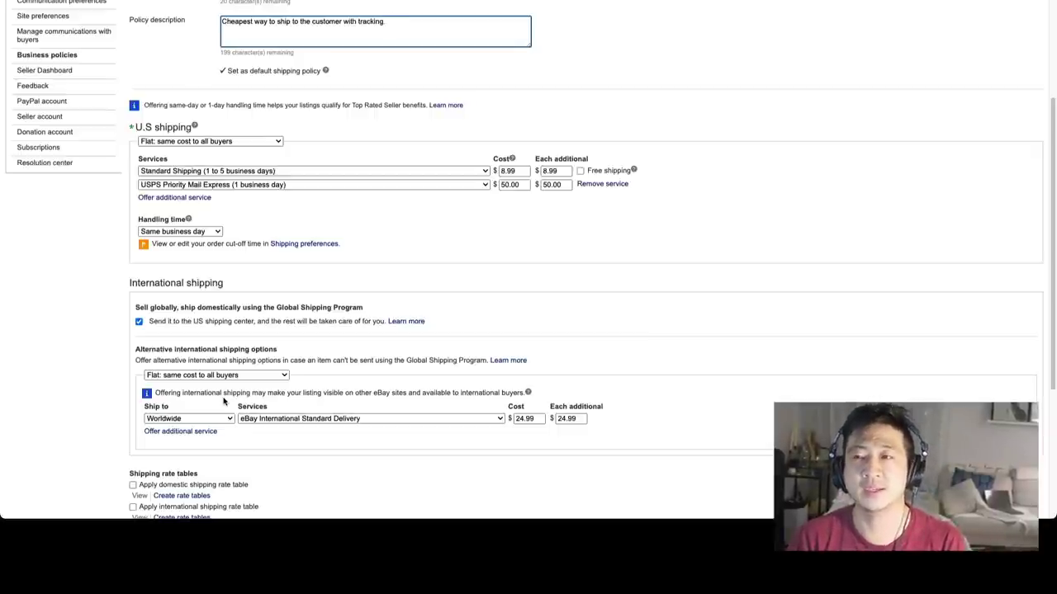
left_click(221, 321)
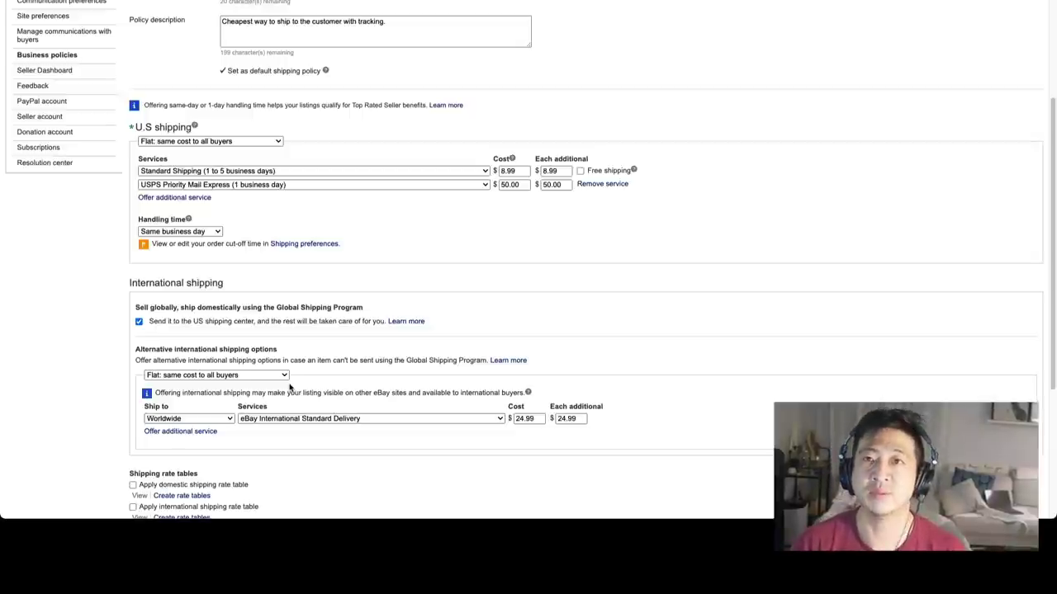
scroll(341, 332, "down", 1)
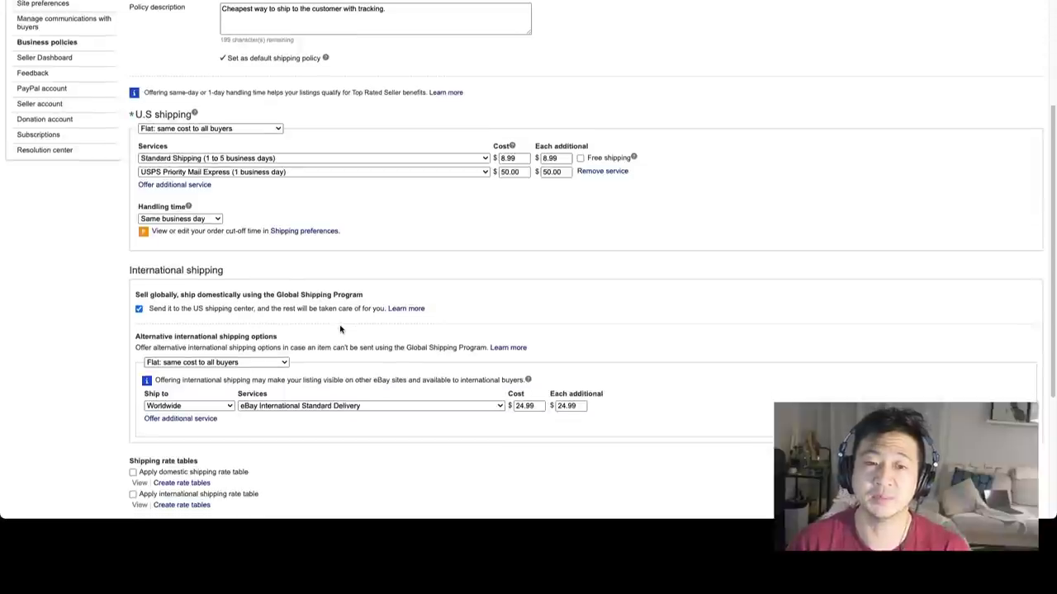
scroll(341, 330, "down", 1)
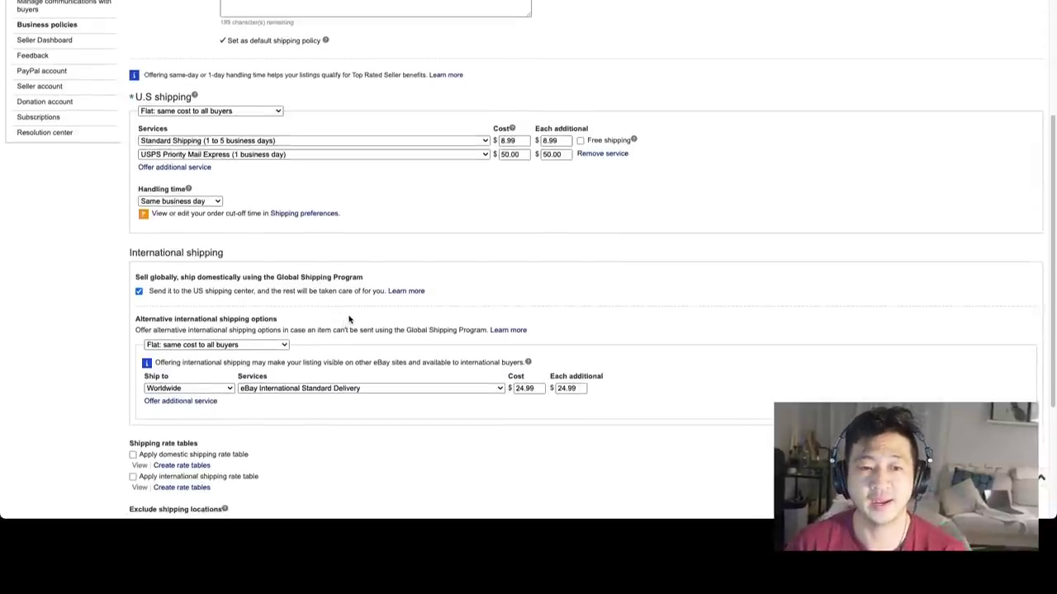
scroll(349, 320, "down", 3)
scroll(350, 320, "up", 8)
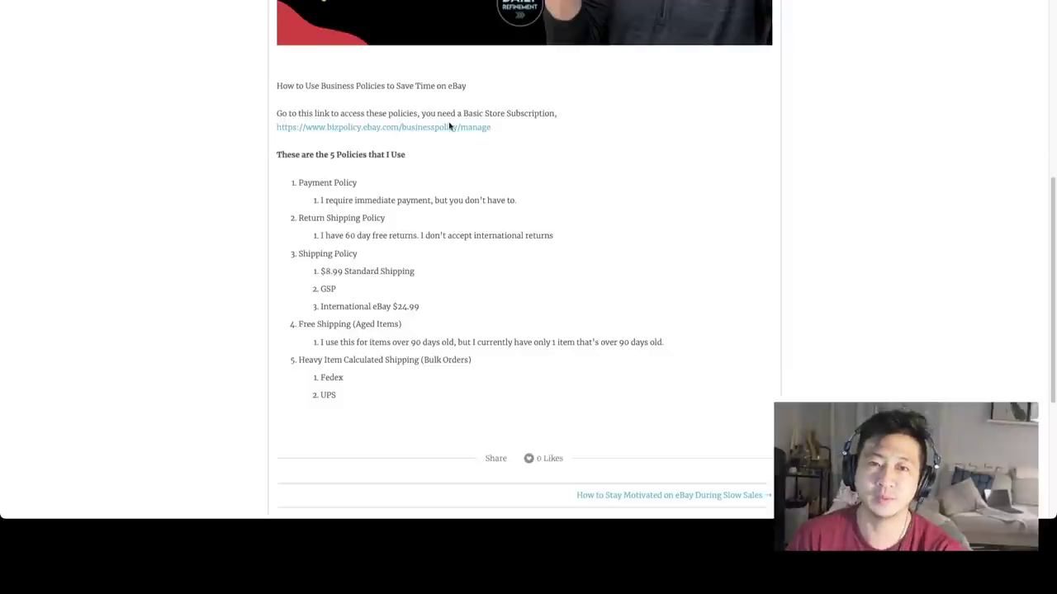
scroll(446, 159, "up", 5)
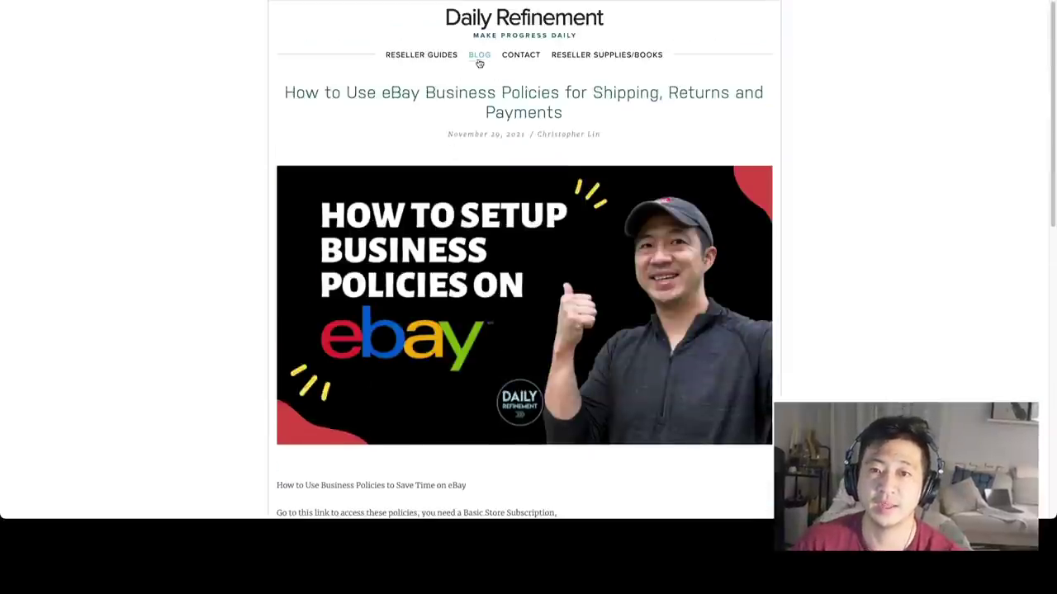
left_click(452, 61)
scroll(455, 66, "down", 4)
scroll(454, 66, "down", 3)
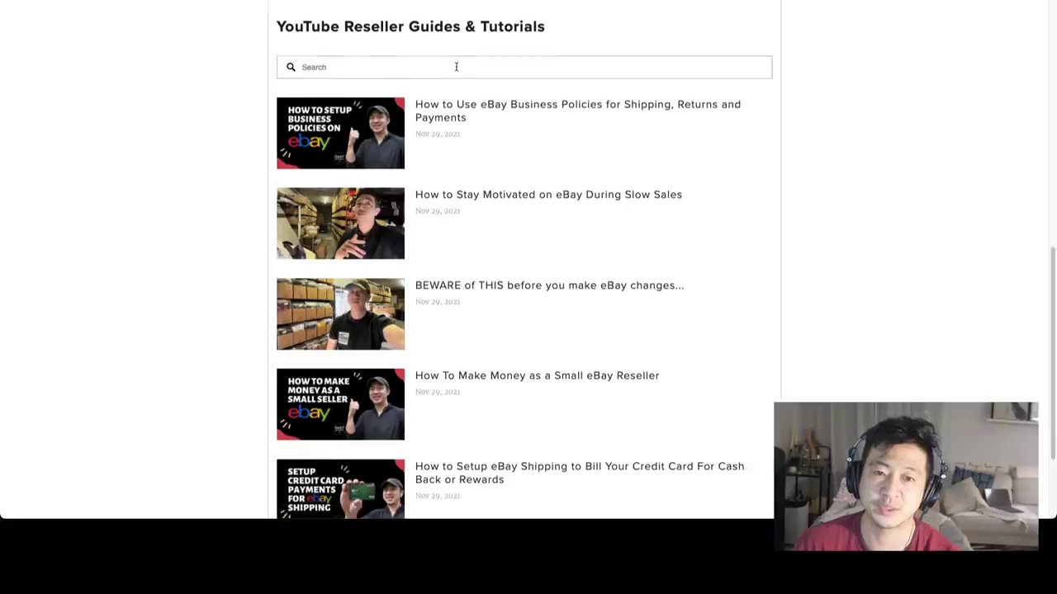
scroll(479, 83, "down", 1)
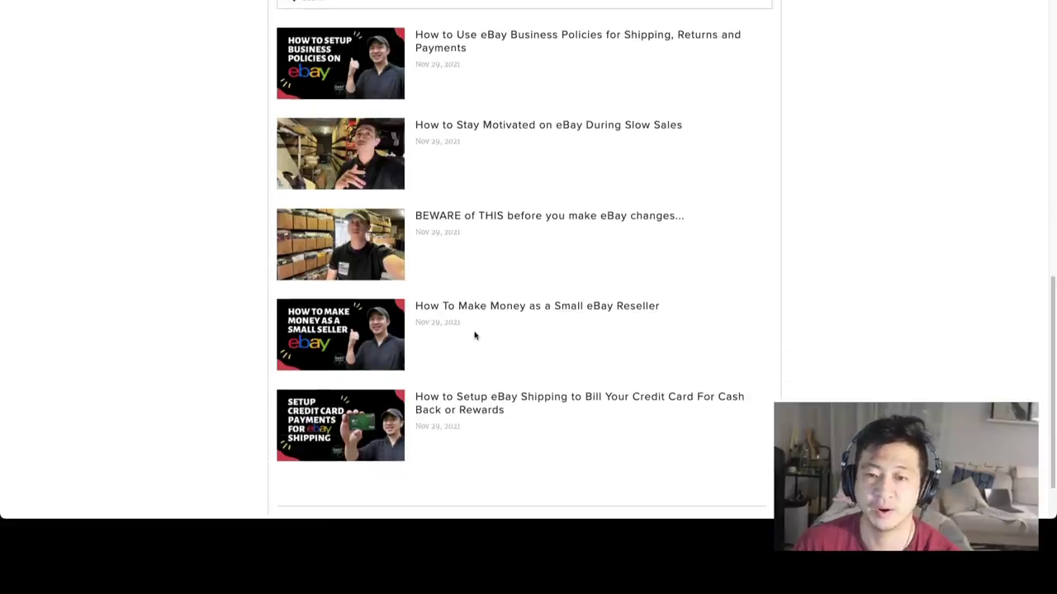
left_click(449, 36)
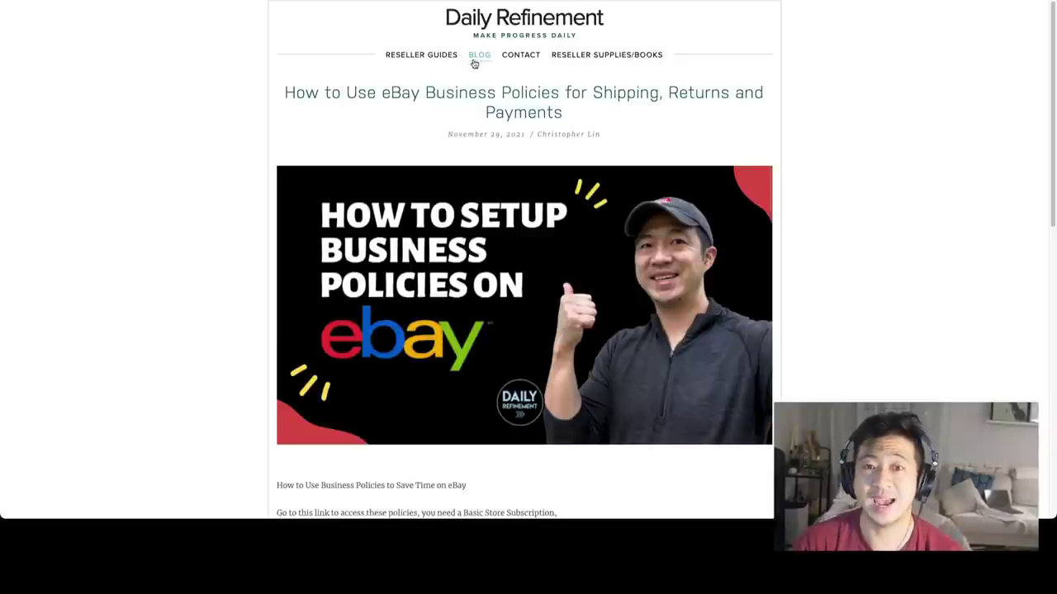
Go to RESELLER GUIDES and scroll toward the Reseller Mentorship & Resources section
left_click(421, 54)
scroll(550, 155, "down", 2)
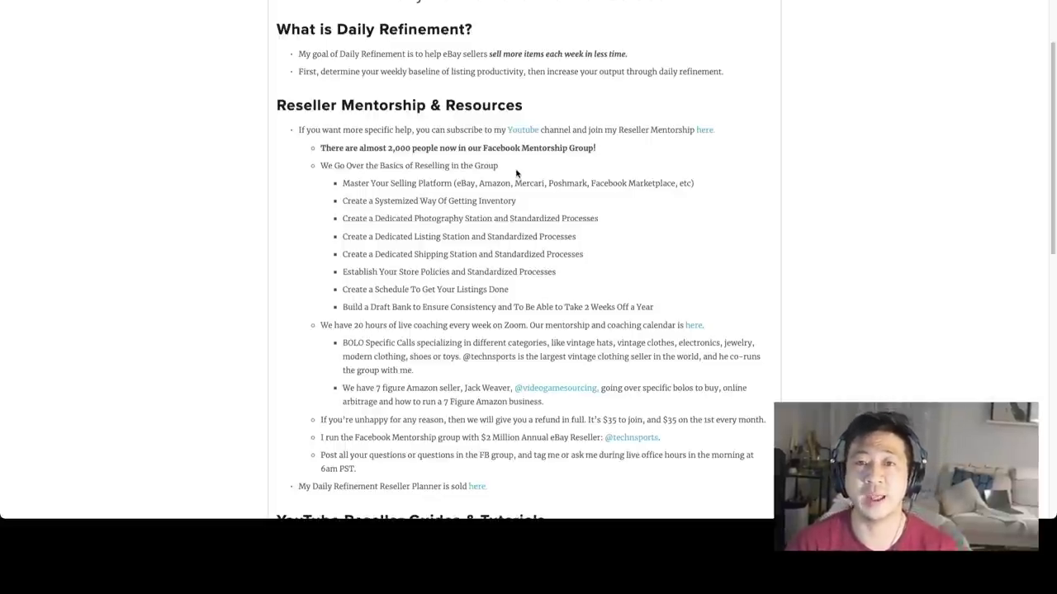
In a new tab, enter 'drawing' and open the suggested eBay drafts page
key("ctrl+t")
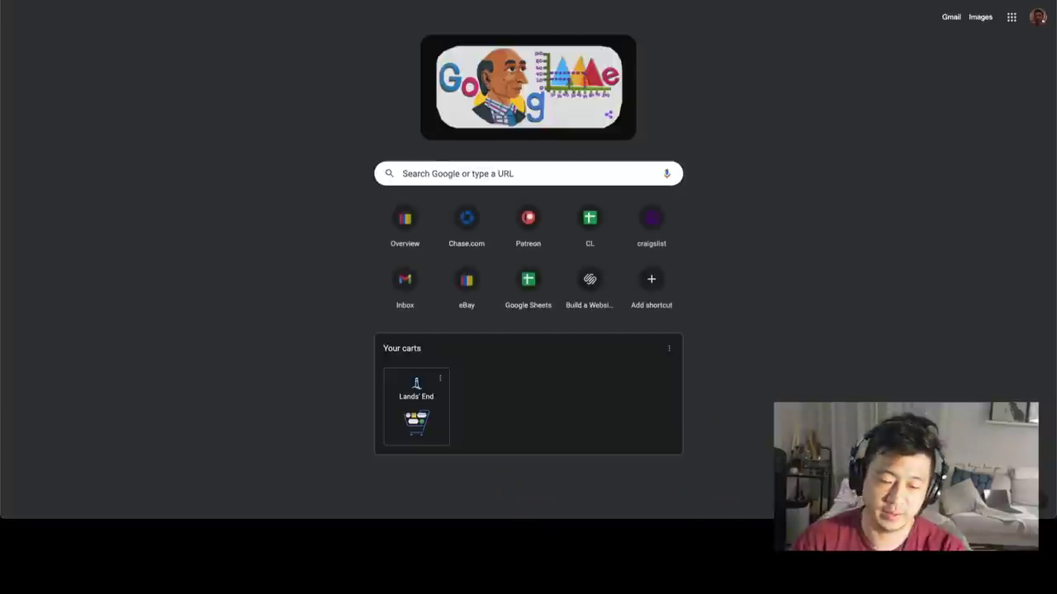
type("drawing")
left_click(615, 89)
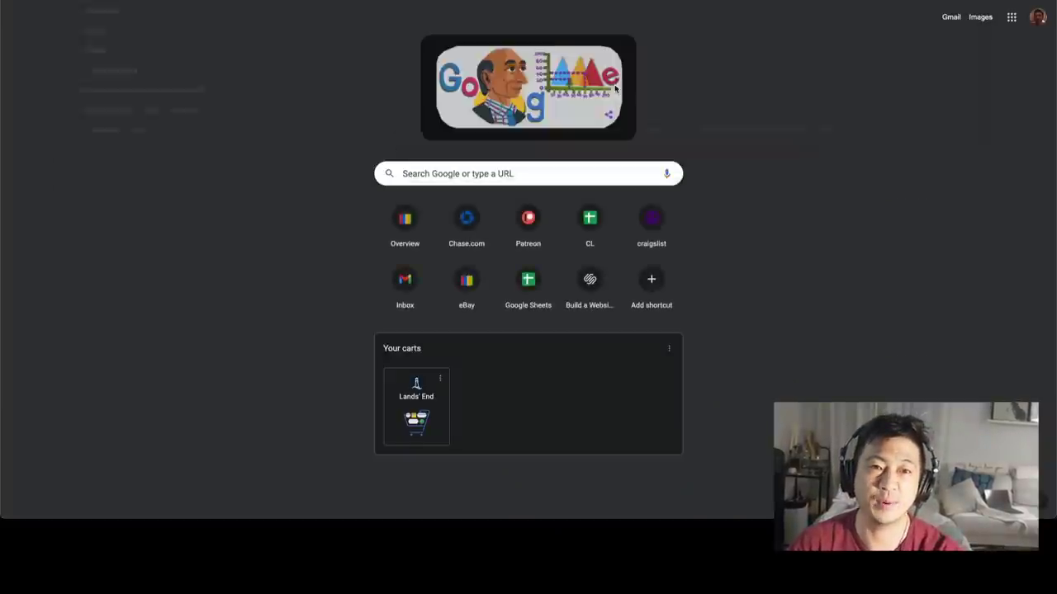